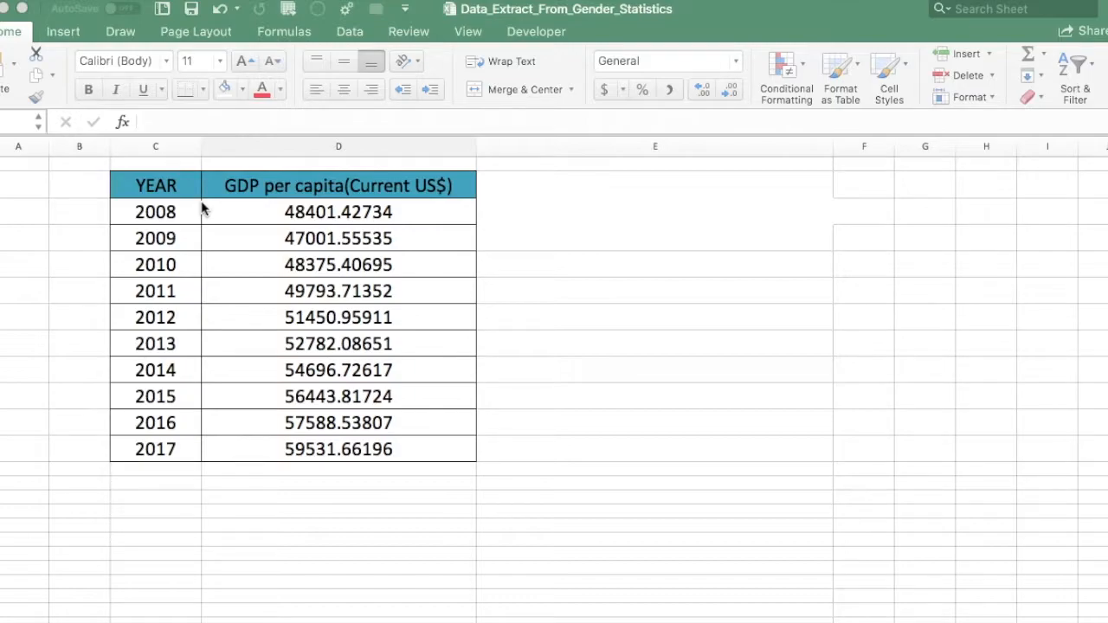
# - Insert a 2-D clustered column chart from the 2008–2017 year and GDP values and place it beside the table
pyautogui.click(161, 208)
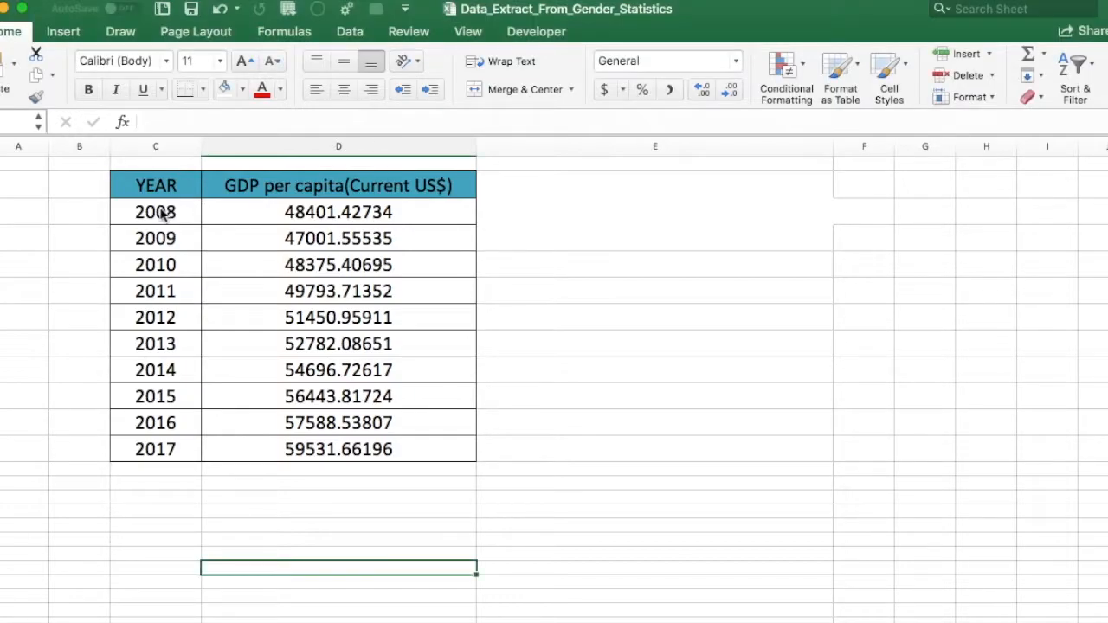
pyautogui.moveTo(161, 212); pyautogui.dragTo(260, 445)
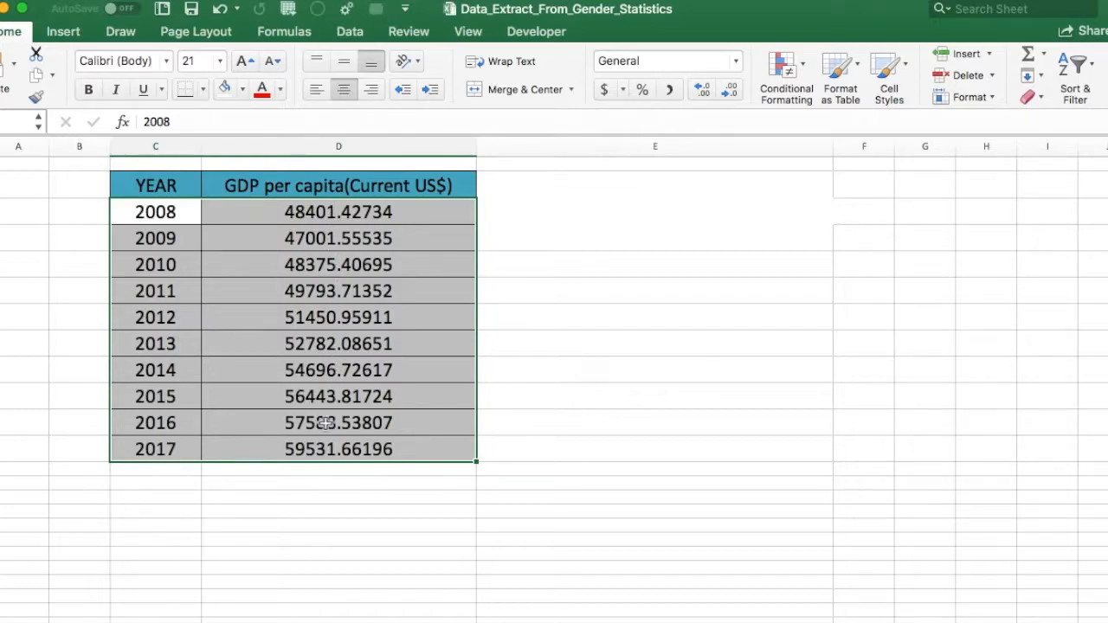
pyautogui.click(64, 33)
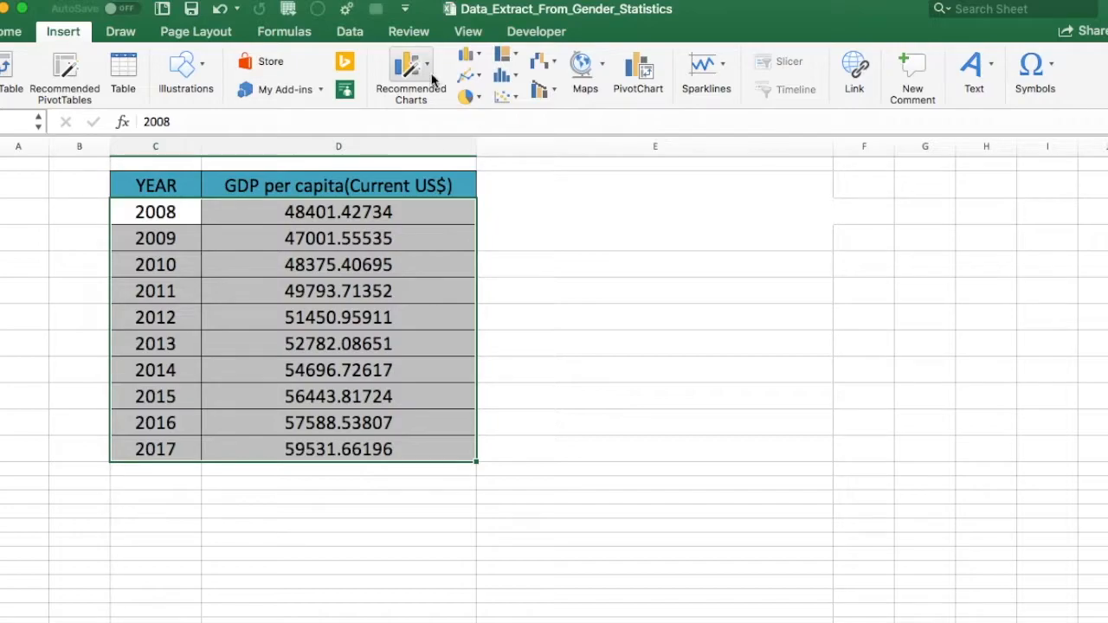
pyautogui.click(478, 55)
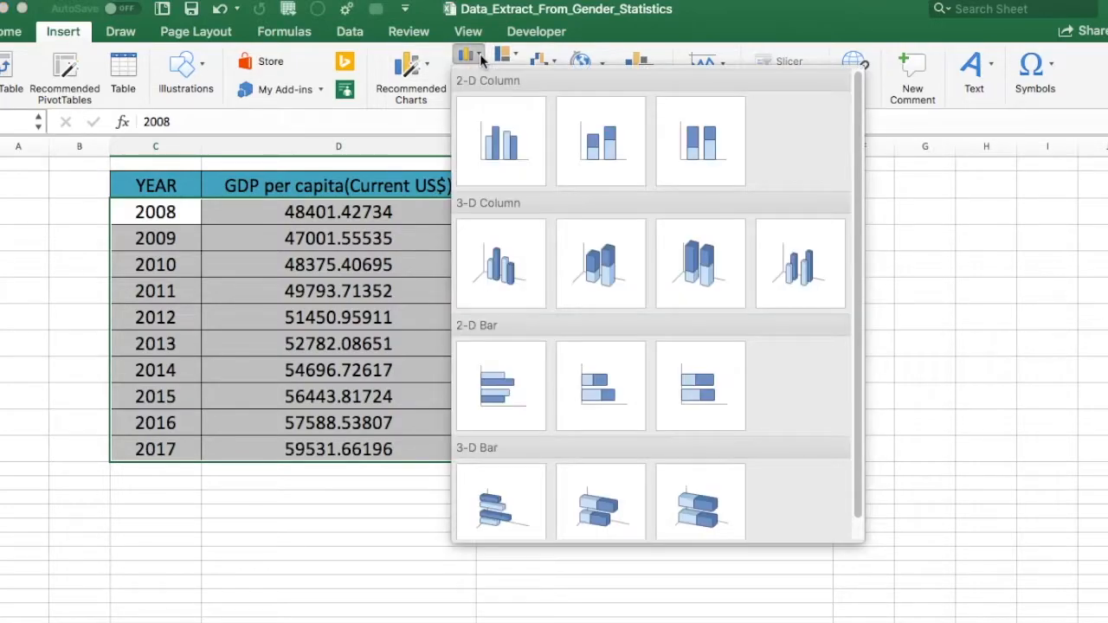
pyautogui.click(488, 141)
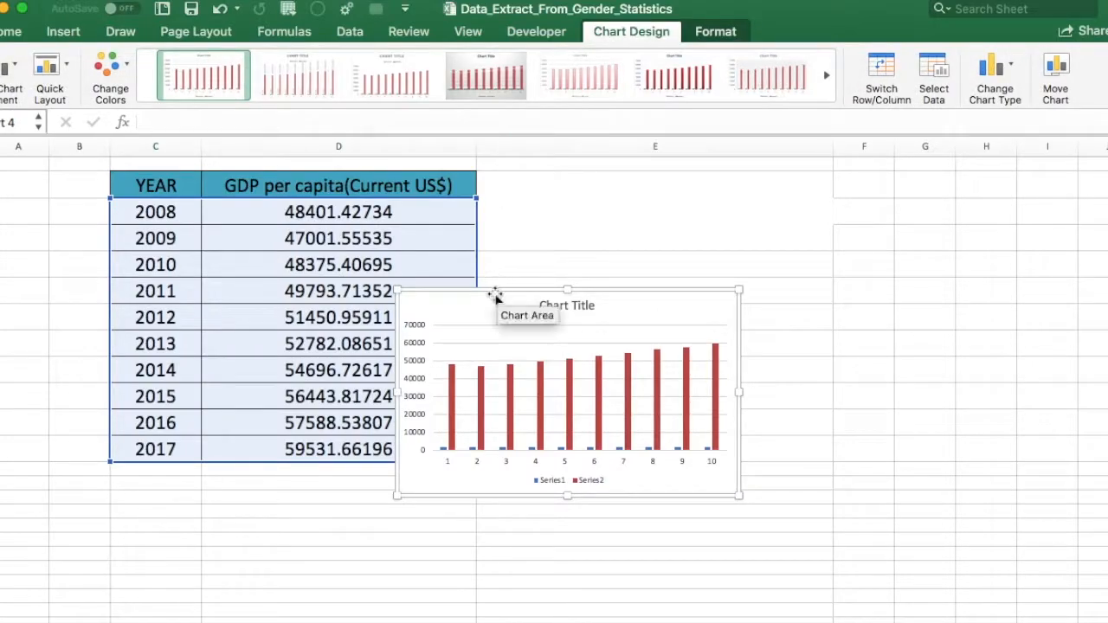
pyautogui.moveTo(494, 295); pyautogui.dragTo(642, 174)
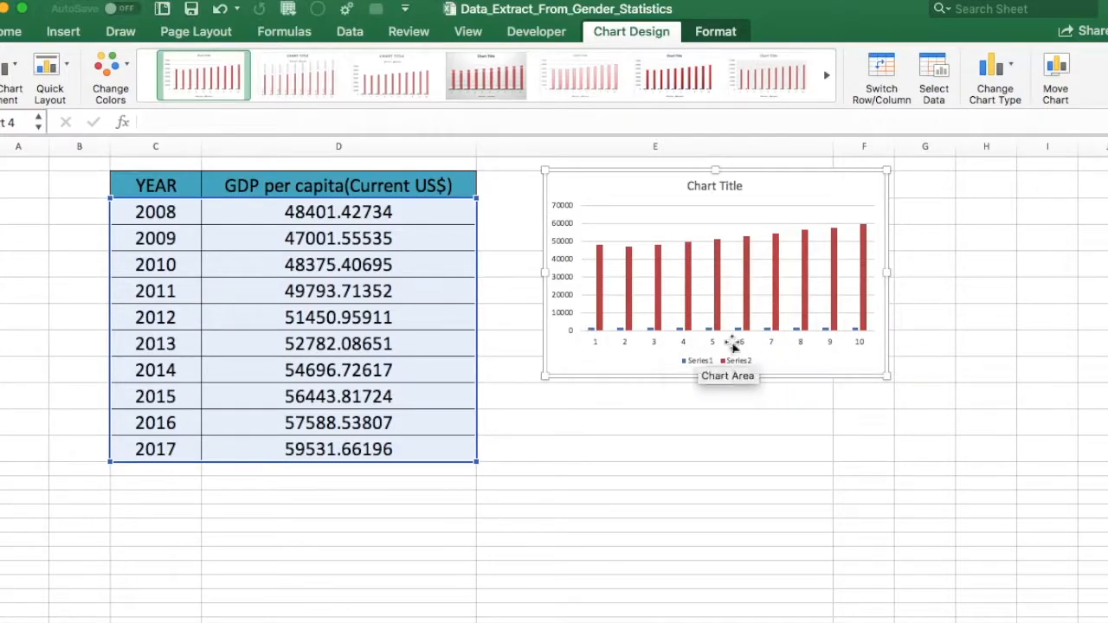
# - Delete the year series (C3:C12) from the chart so only the GDP columns are plotted
pyautogui.click(592, 336)
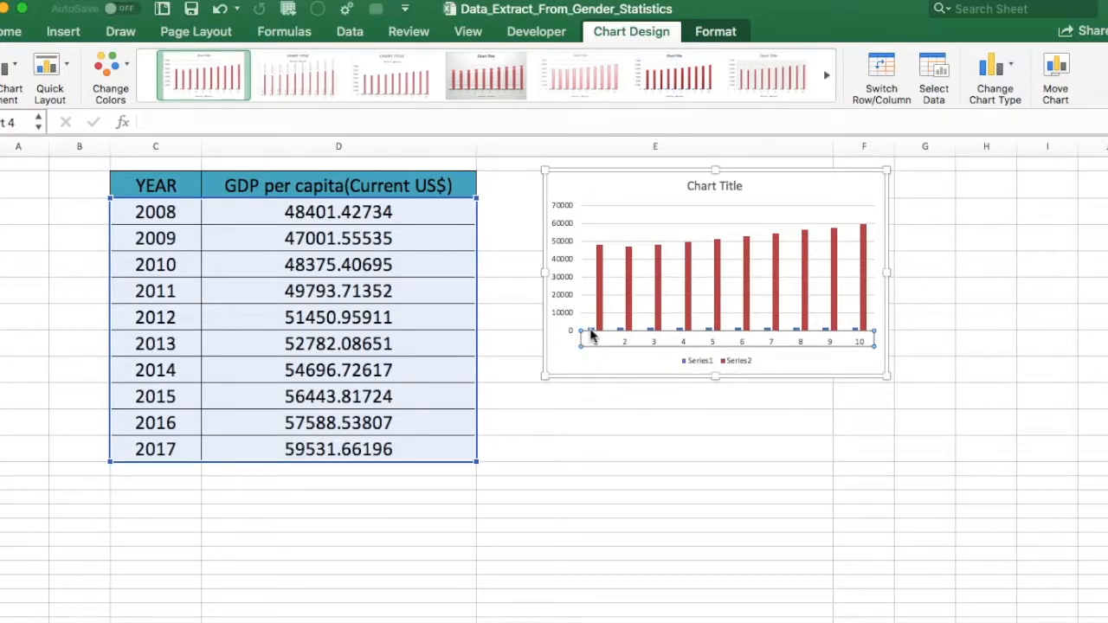
pyautogui.click(590, 330)
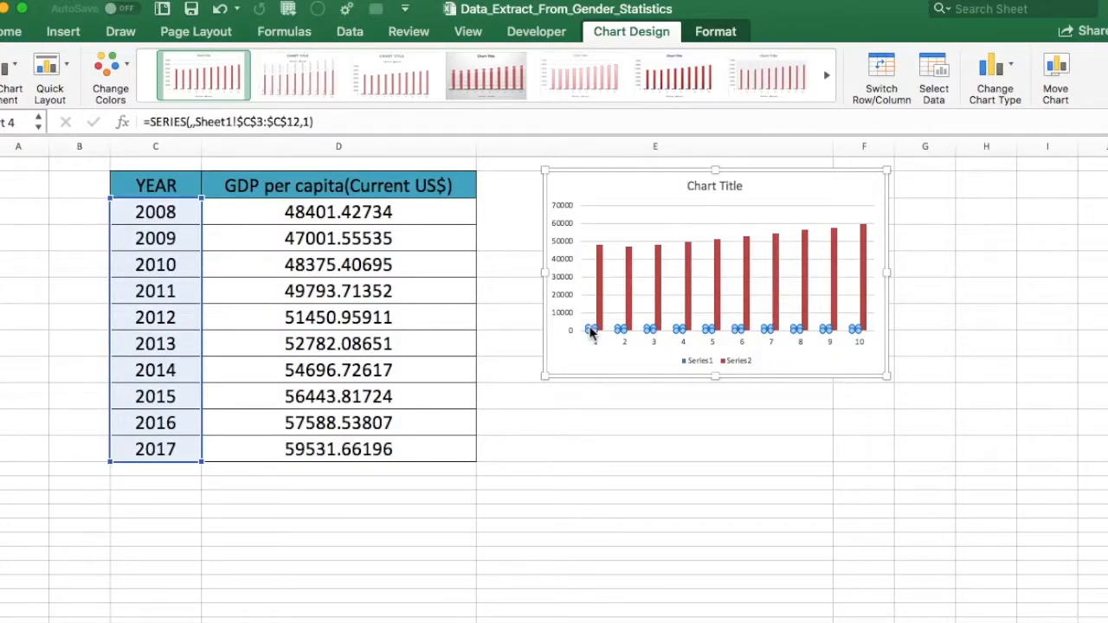
pyautogui.press('Delete')
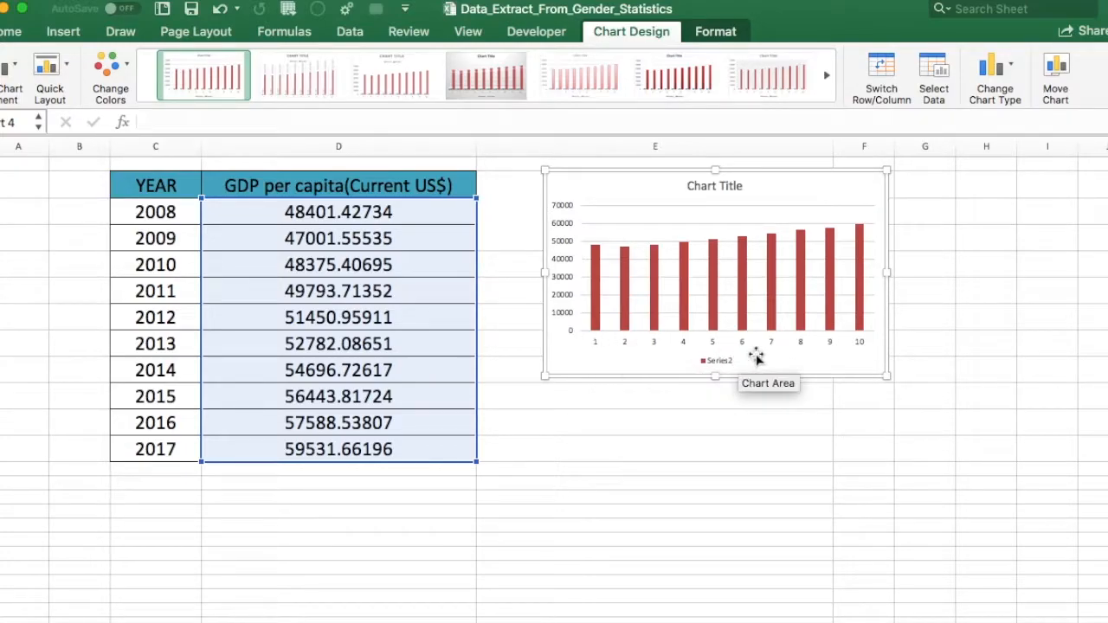
# - Set the chart's horizontal category axis labels to the year cells, Sheet1!$C$3:$C$12
pyautogui.click(592, 344)
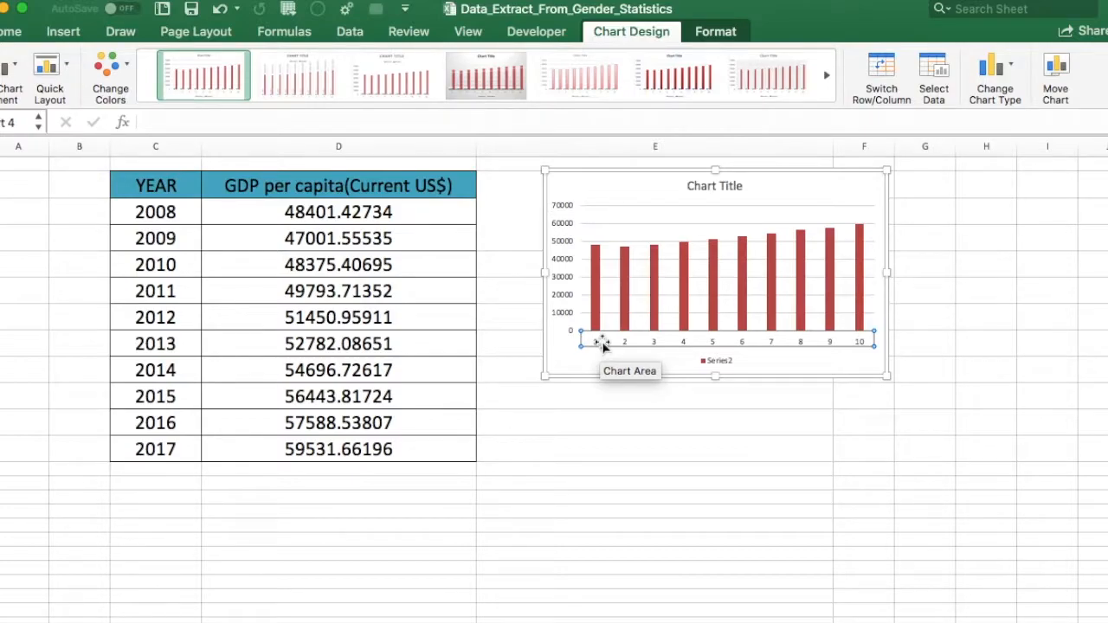
pyautogui.click(603, 344)
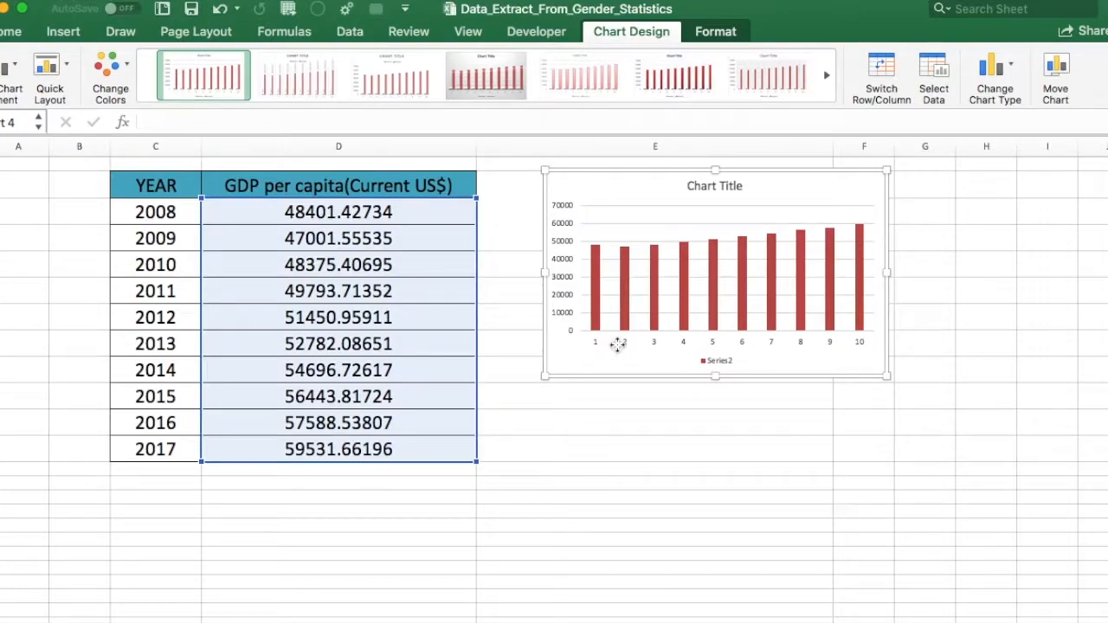
pyautogui.click(627, 346)
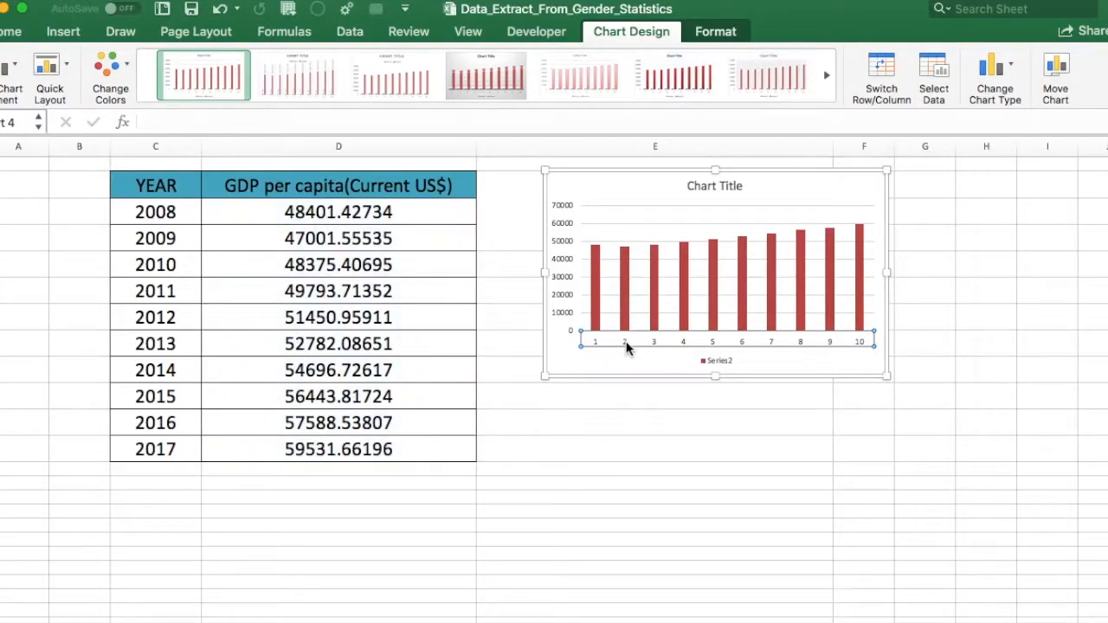
pyautogui.rightClick(626, 347)
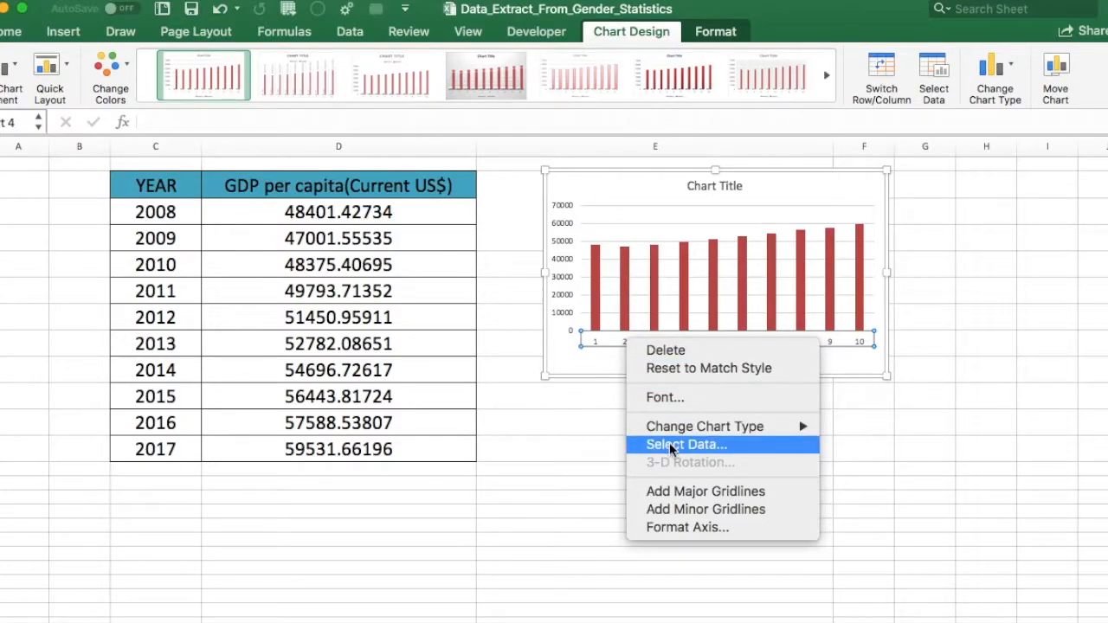
pyautogui.click(696, 446)
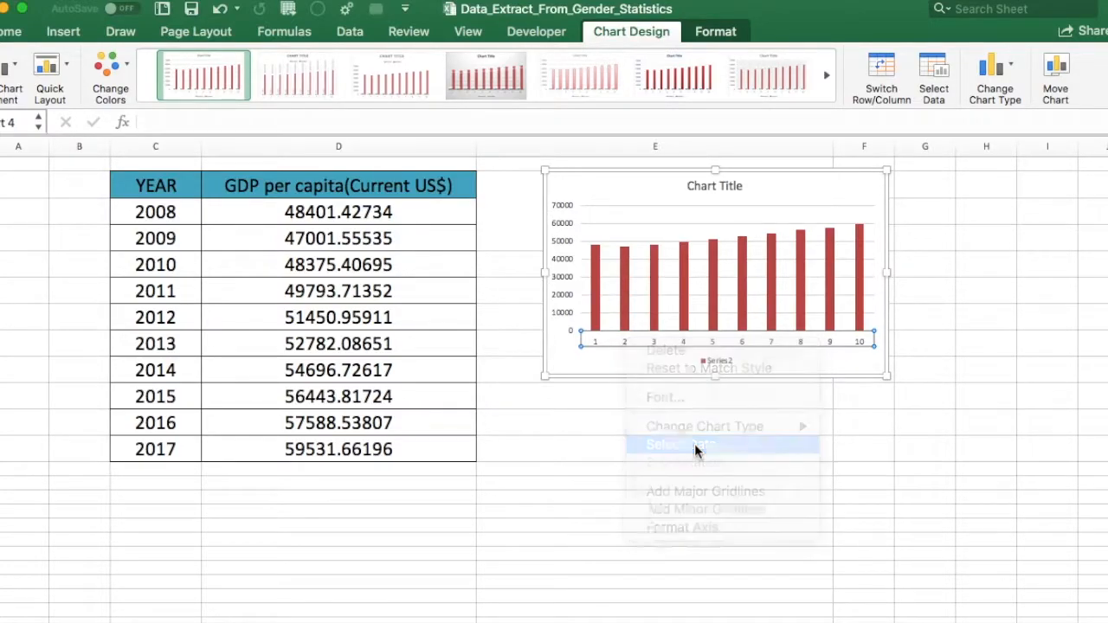
pyautogui.moveTo(640, 52)
pyautogui.mouseDown()
pyautogui.moveTo(728, 46)
pyautogui.moveTo(548, 44)
pyautogui.moveTo(660, 58)
pyautogui.mouseUp()
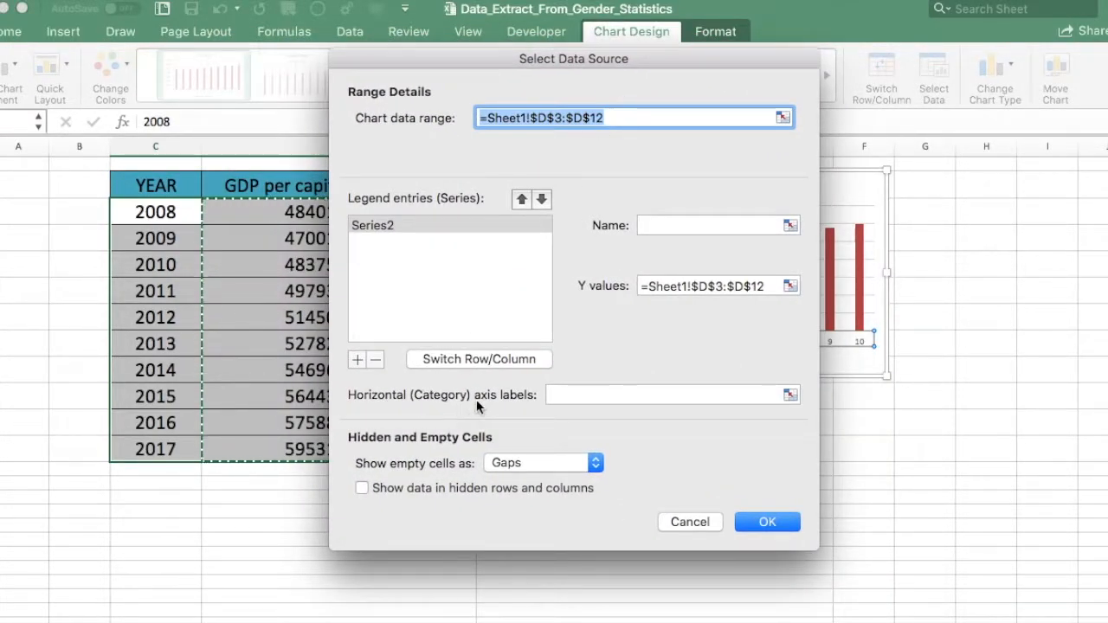
pyautogui.click(567, 394)
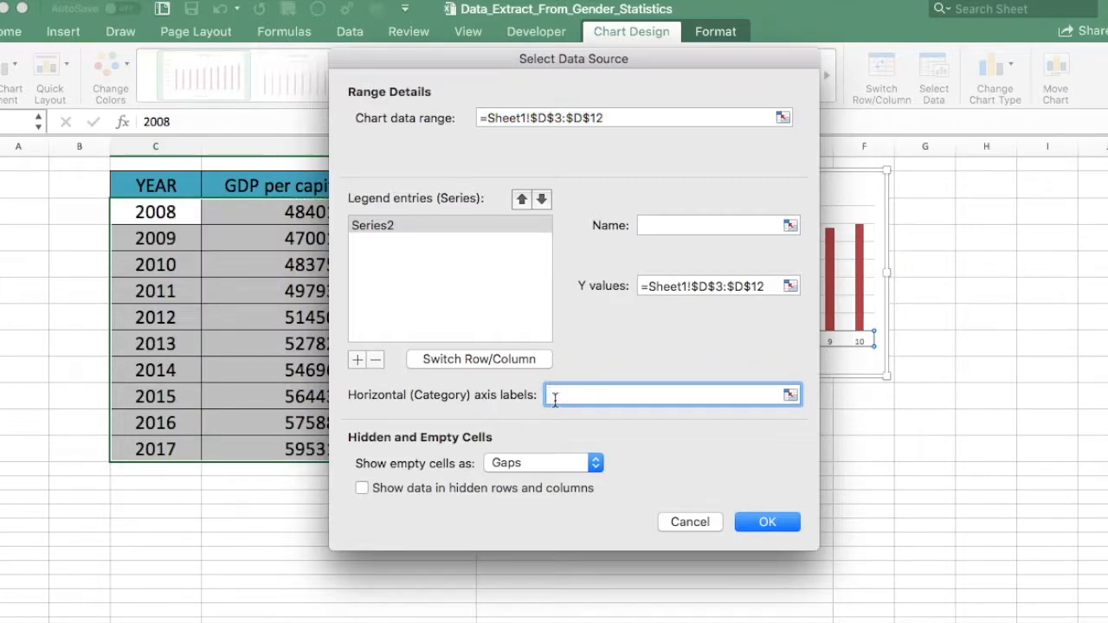
pyautogui.click(167, 211)
pyautogui.moveTo(167, 211); pyautogui.dragTo(153, 447)
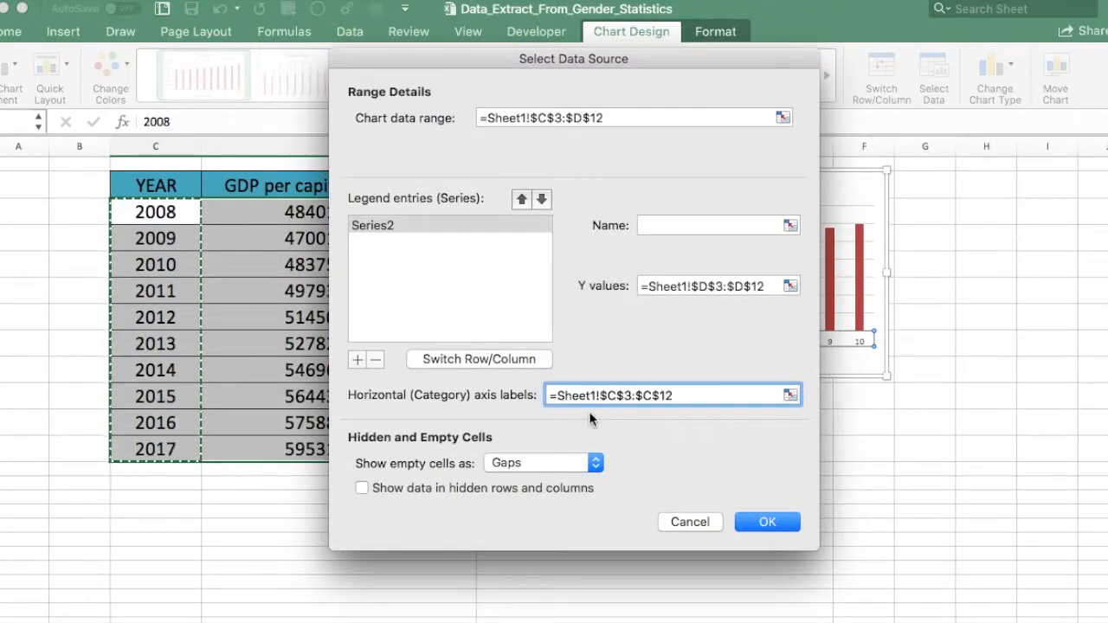
pyautogui.click(776, 519)
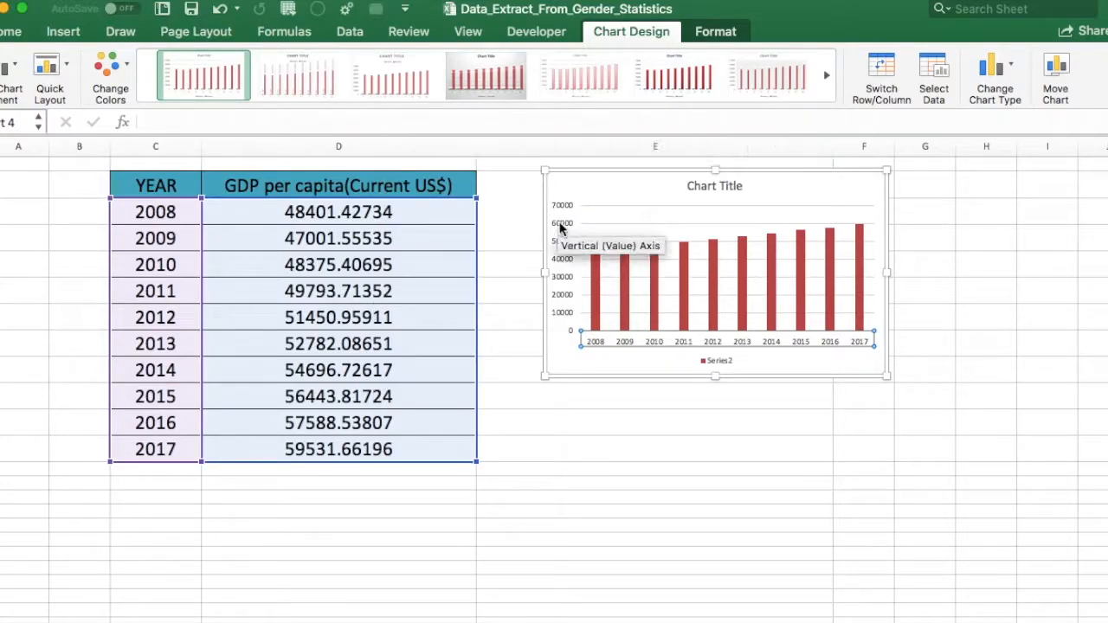
# - Try several chart styles and apply the one with a grey gradient background, wide columns and white data labels
pyautogui.click(631, 179)
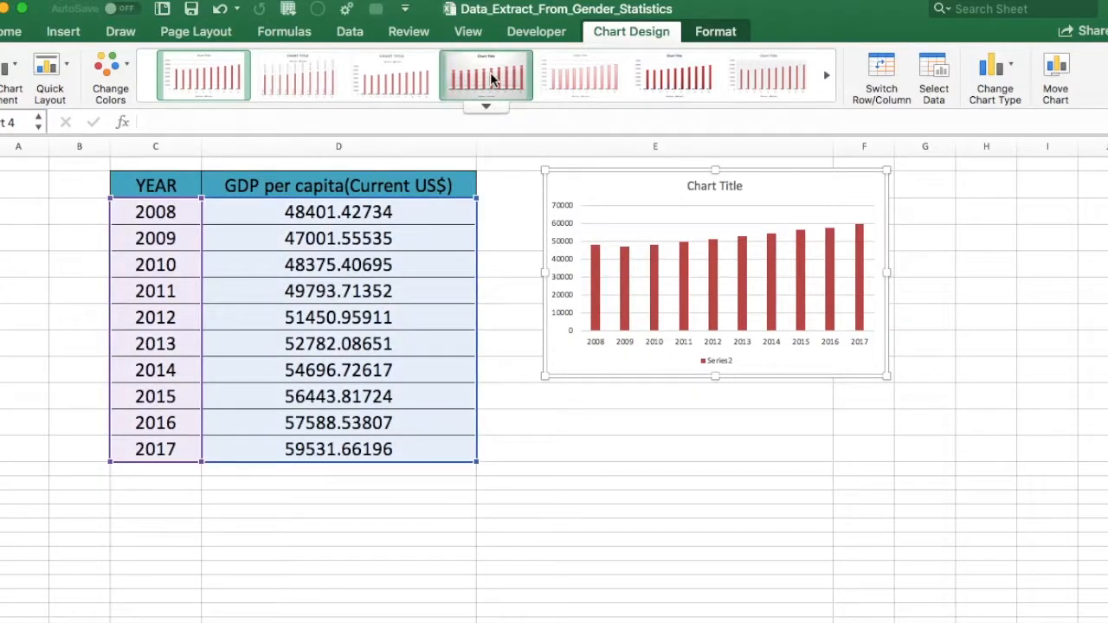
pyautogui.click(490, 77)
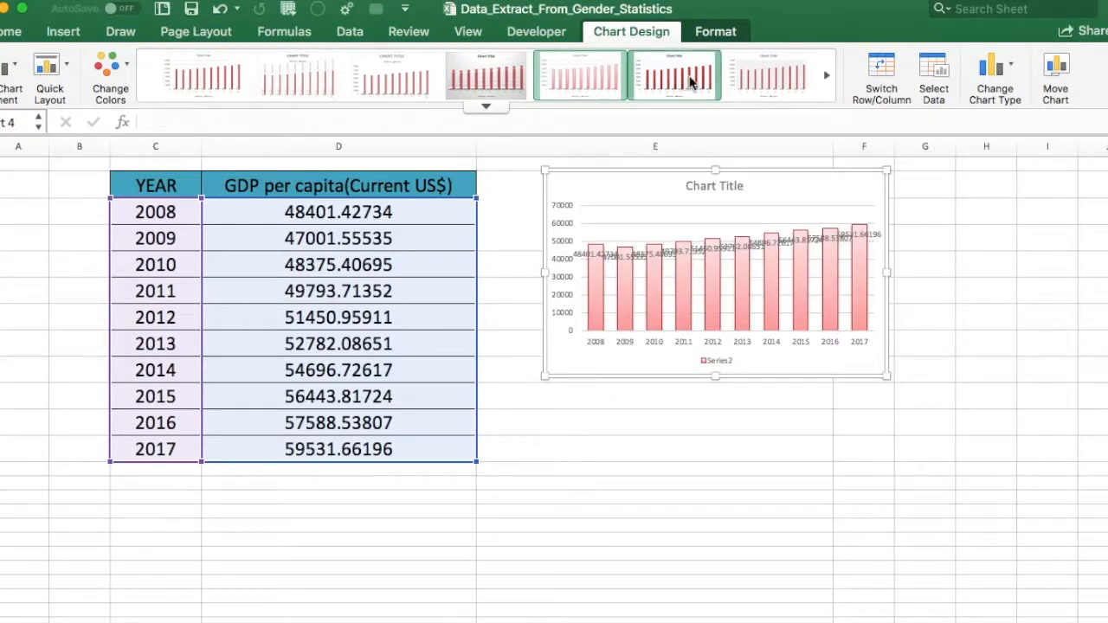
pyautogui.click(767, 77)
pyautogui.click(482, 74)
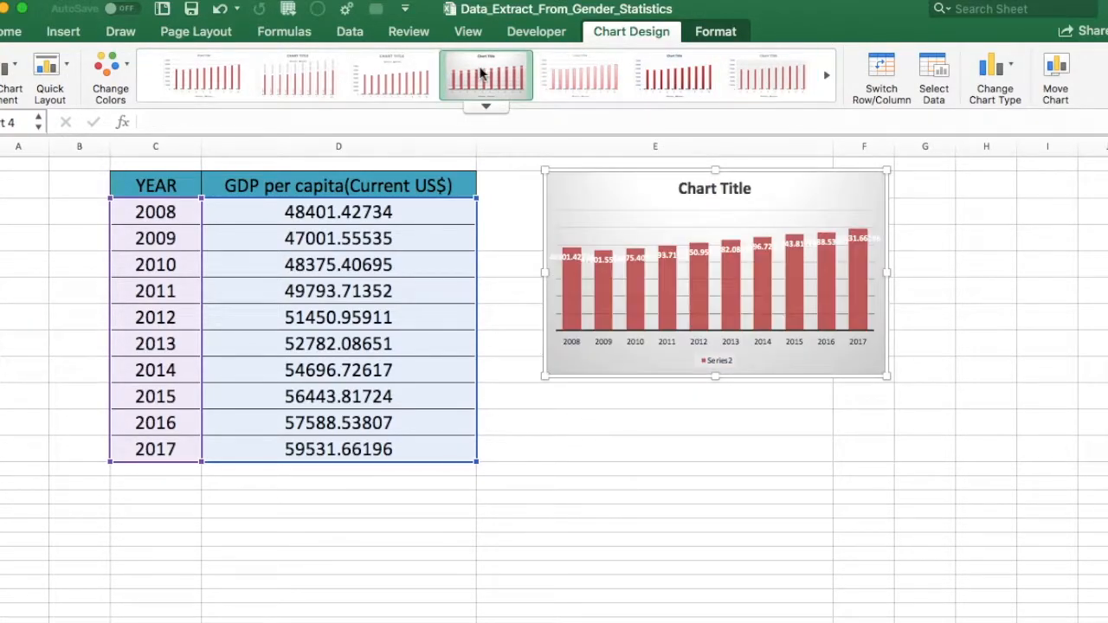
pyautogui.click(411, 78)
pyautogui.click(490, 79)
# - Replace the placeholder chart title with "GDP per capita"
pyautogui.click(693, 186)
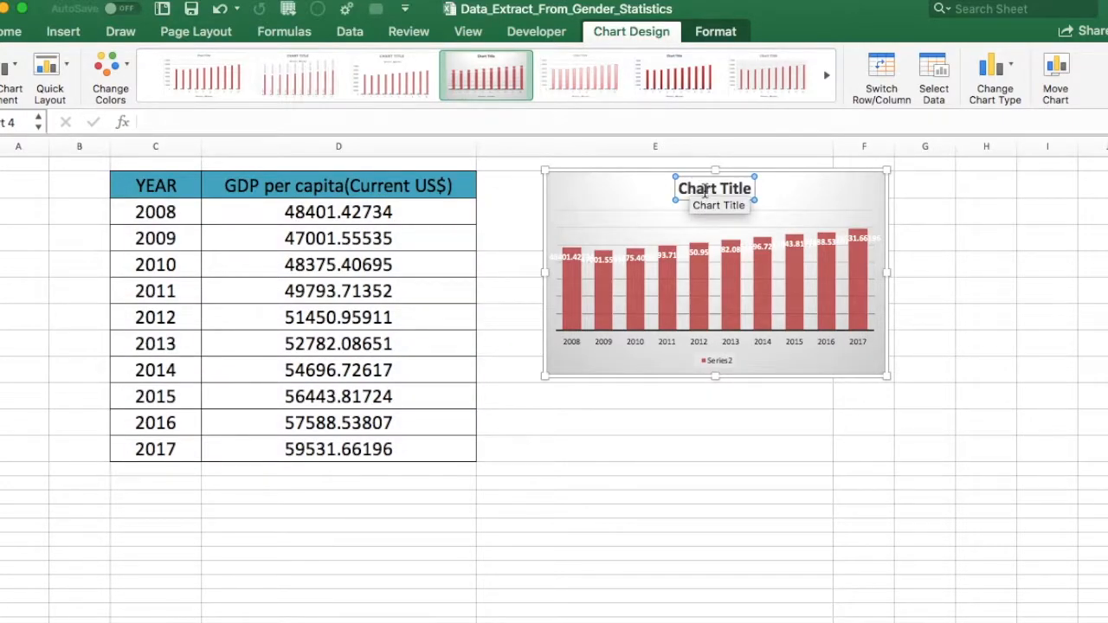
pyautogui.click(704, 191)
pyautogui.moveTo(750, 189); pyautogui.dragTo(630, 188)
pyautogui.write('G')
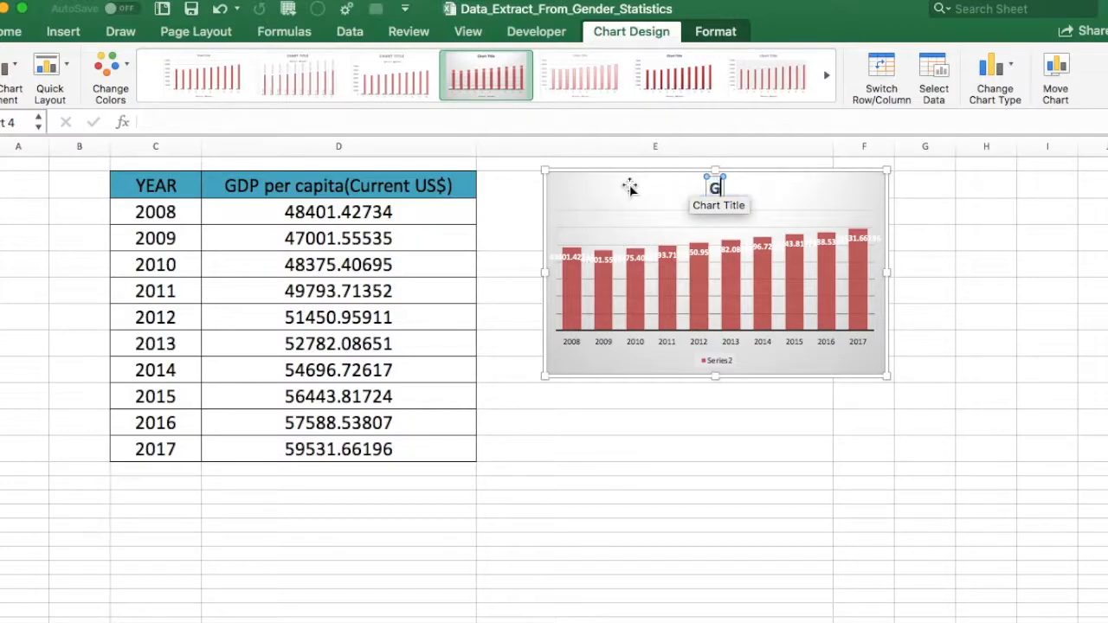
pyautogui.write('DP per capita')
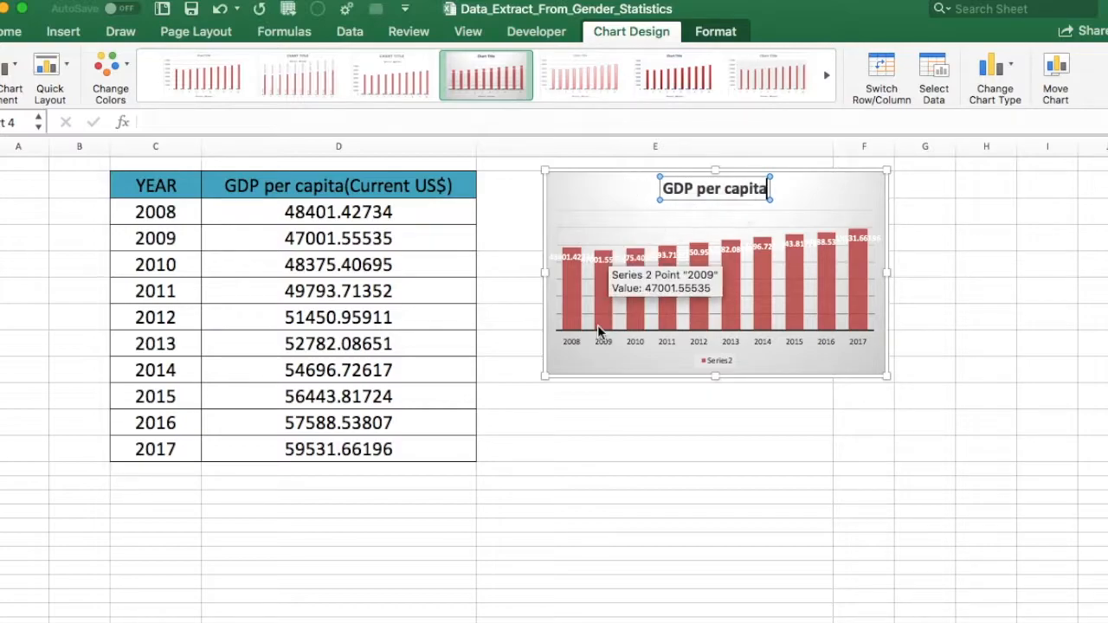
pyautogui.click(565, 425)
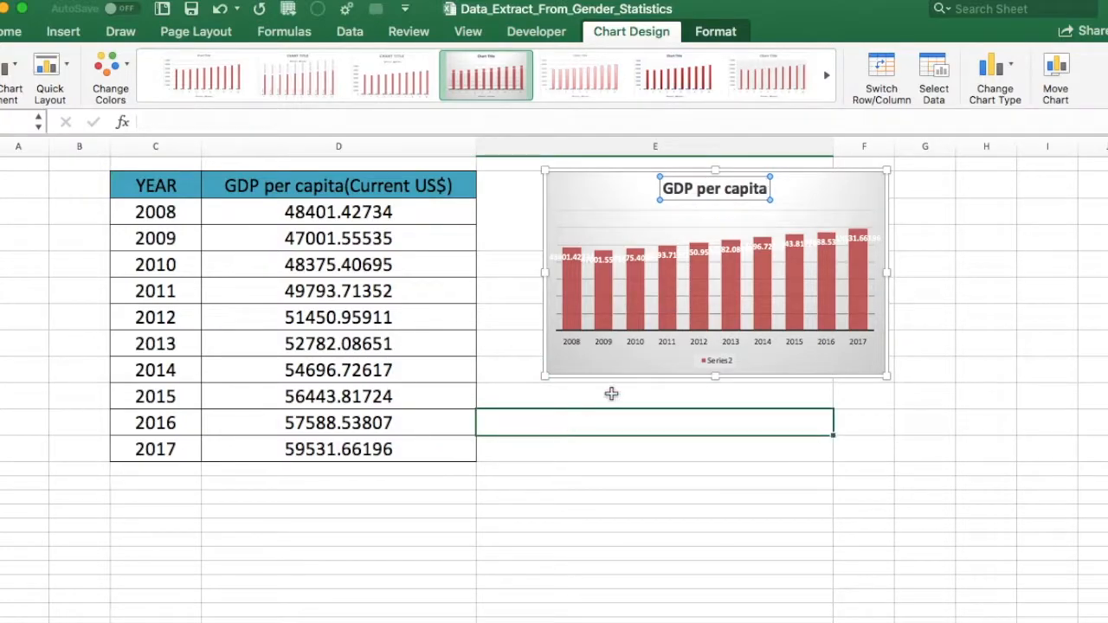
# - Add a primary horizontal axis title to the chart and set its text to "Year"
pyautogui.click(665, 352)
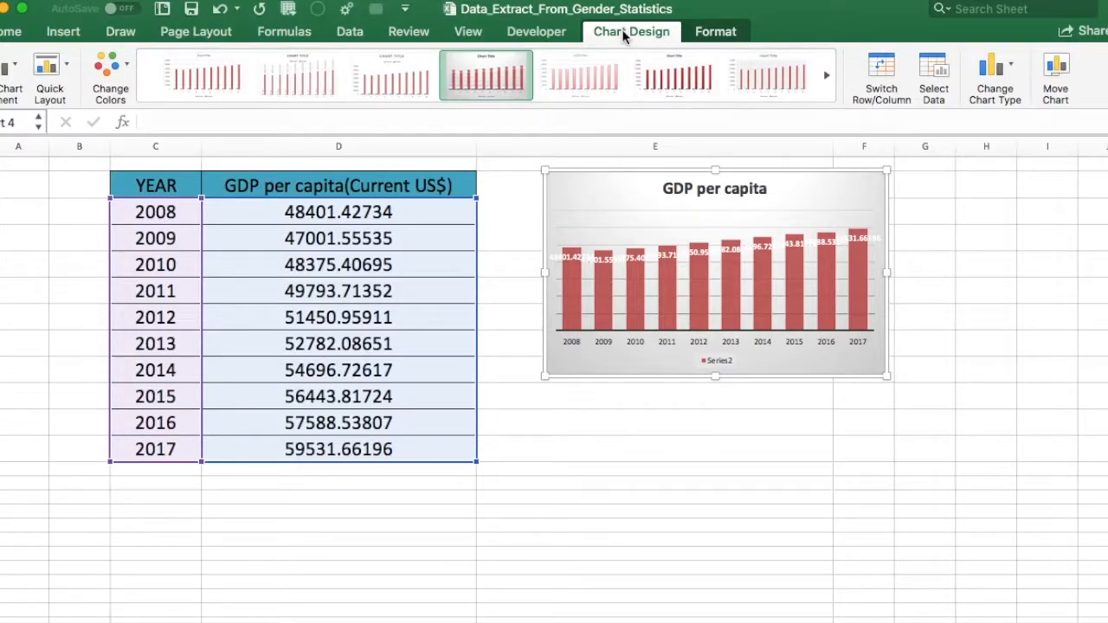
pyautogui.click(13, 74)
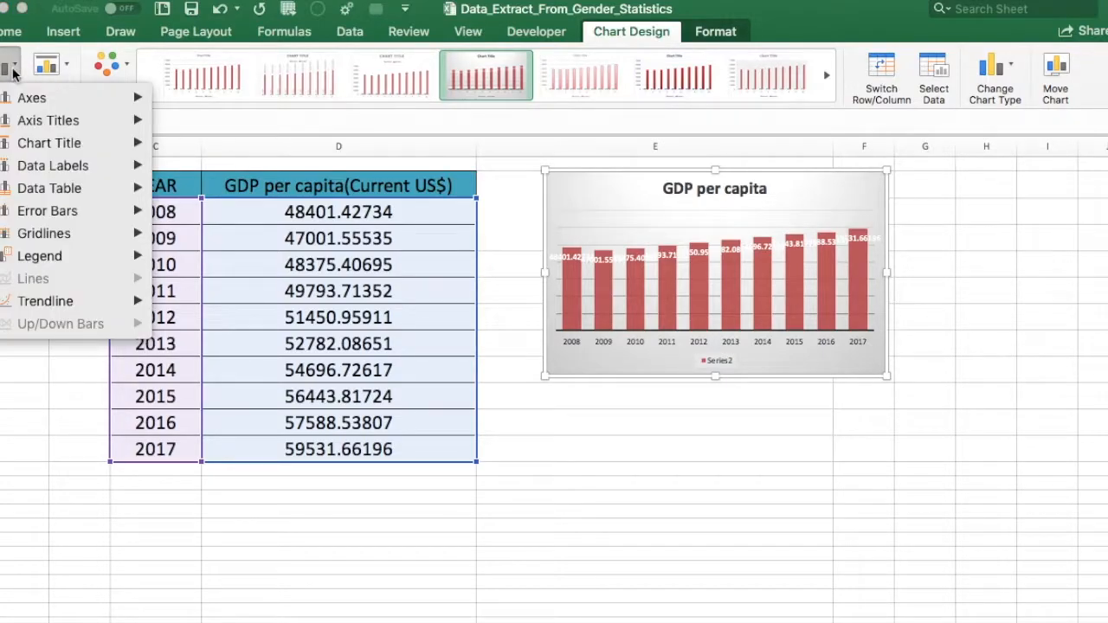
pyautogui.click(32, 467)
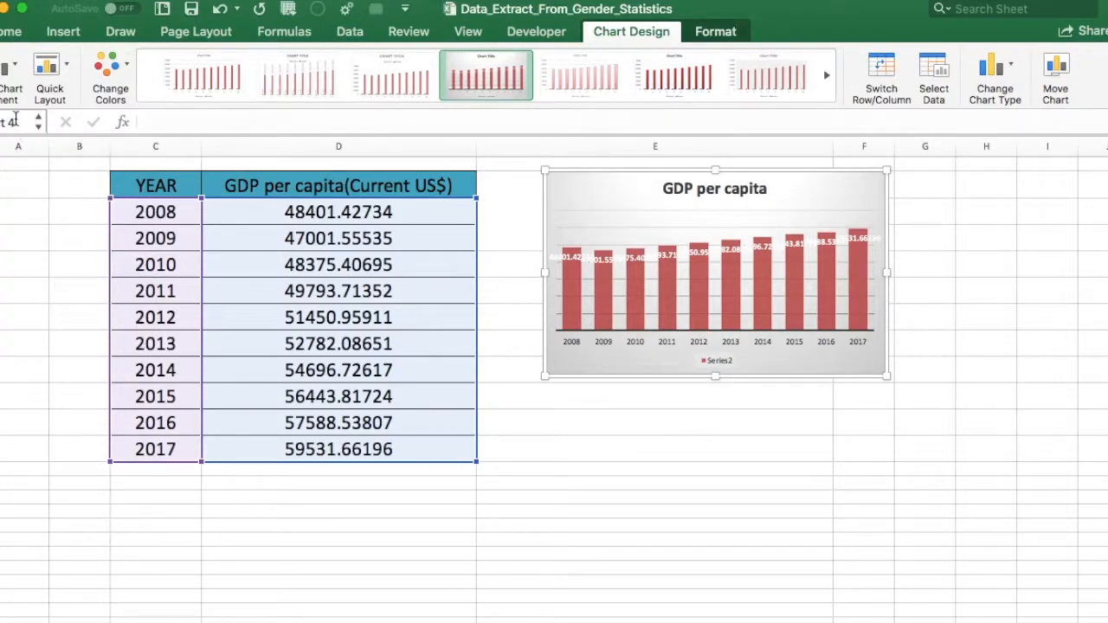
pyautogui.click(10, 69)
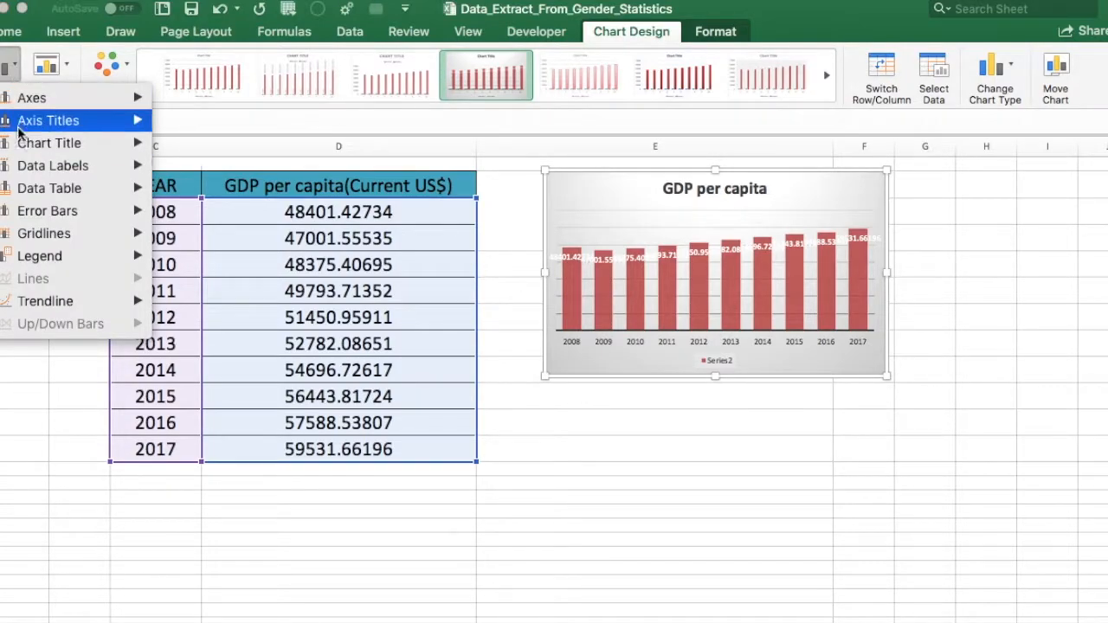
pyautogui.moveTo(19, 126)
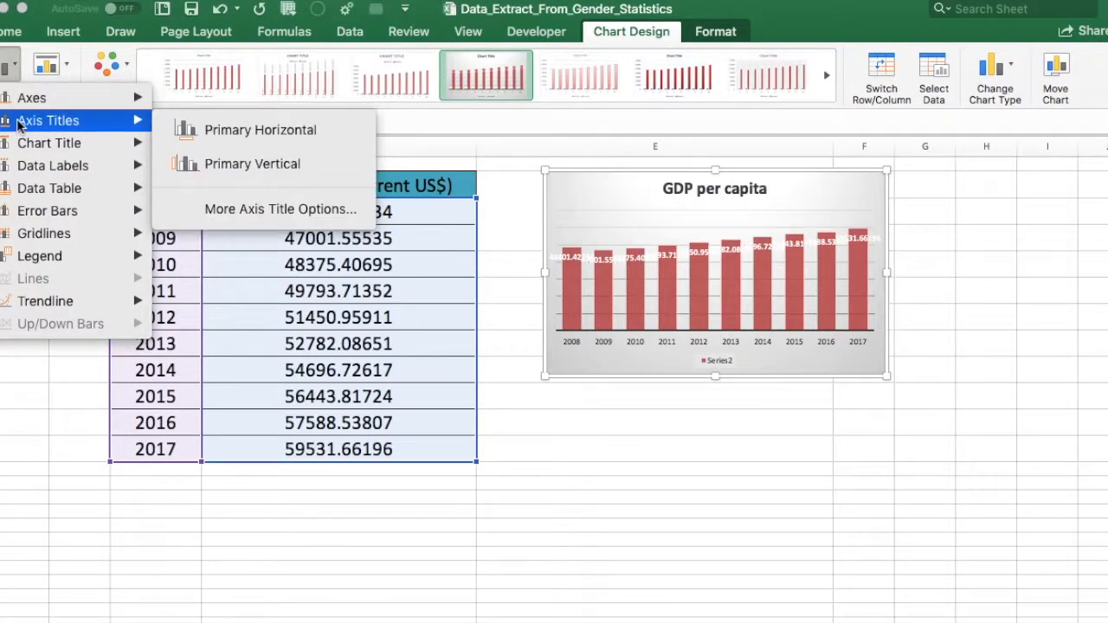
pyautogui.click(195, 134)
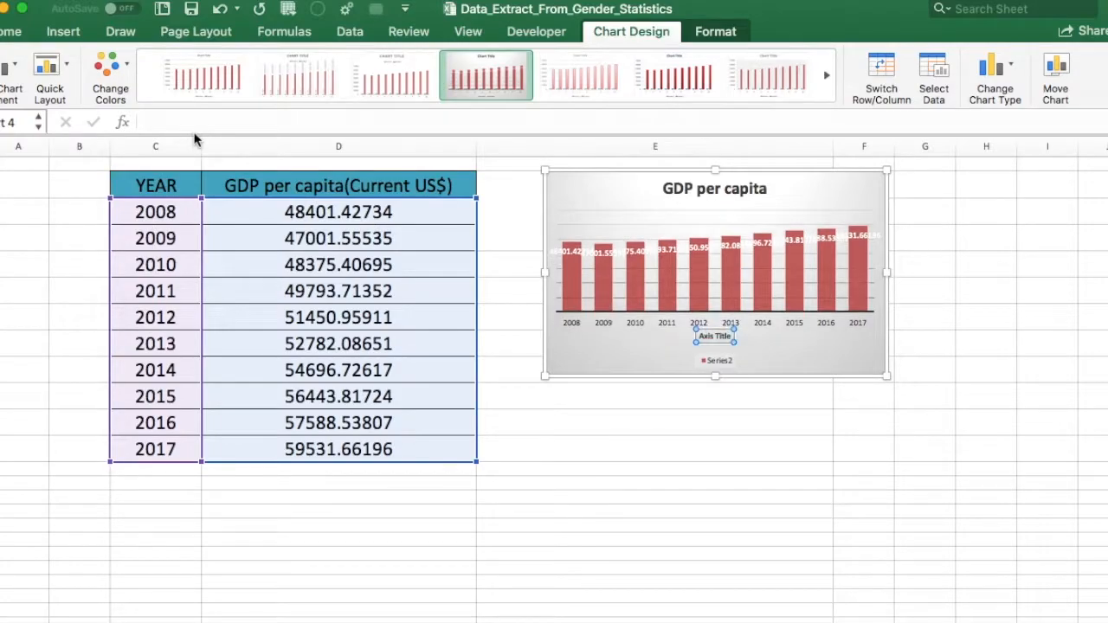
pyautogui.write('Year')
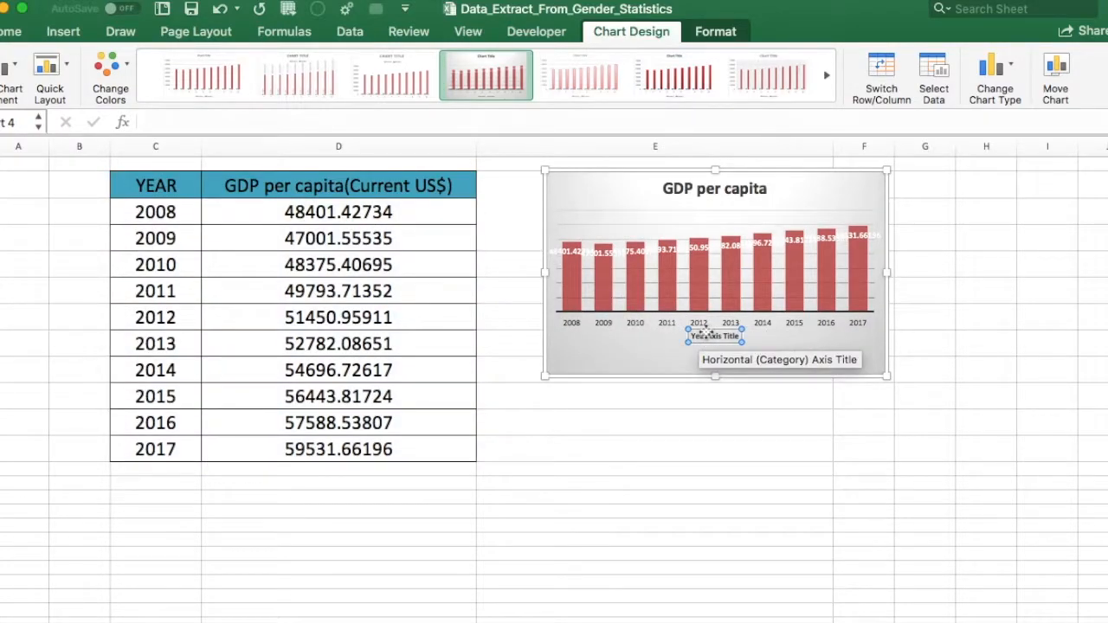
pyautogui.moveTo(740, 337); pyautogui.dragTo(685, 337)
pyautogui.write('Year')
pyautogui.click(670, 388)
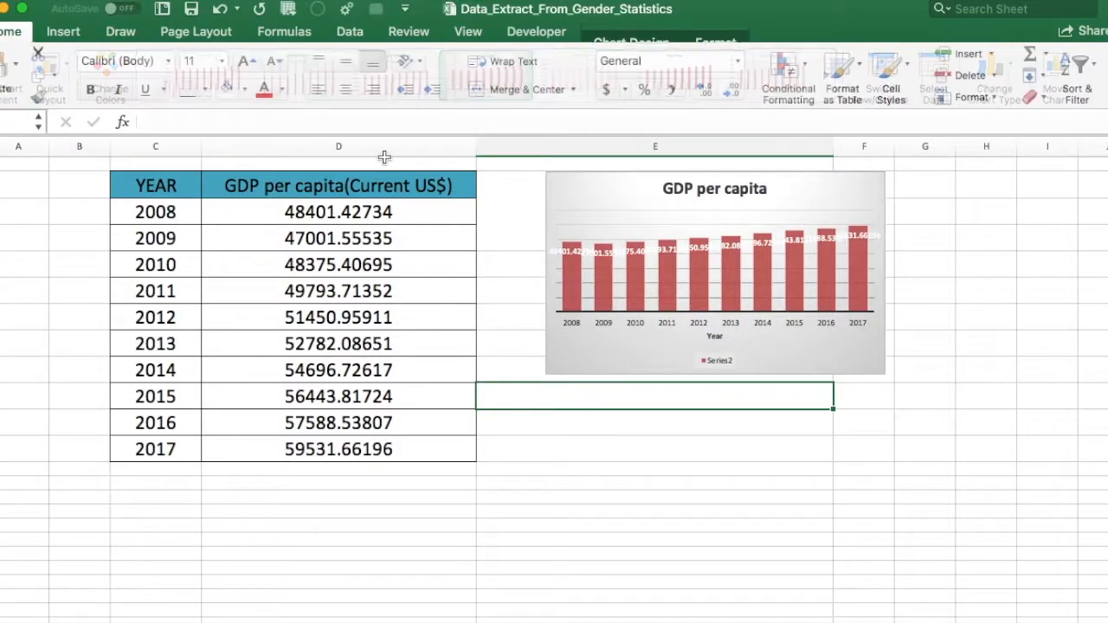
# - Add a primary vertical axis title to the chart and set its text to "GDP per capita"
pyautogui.click(594, 183)
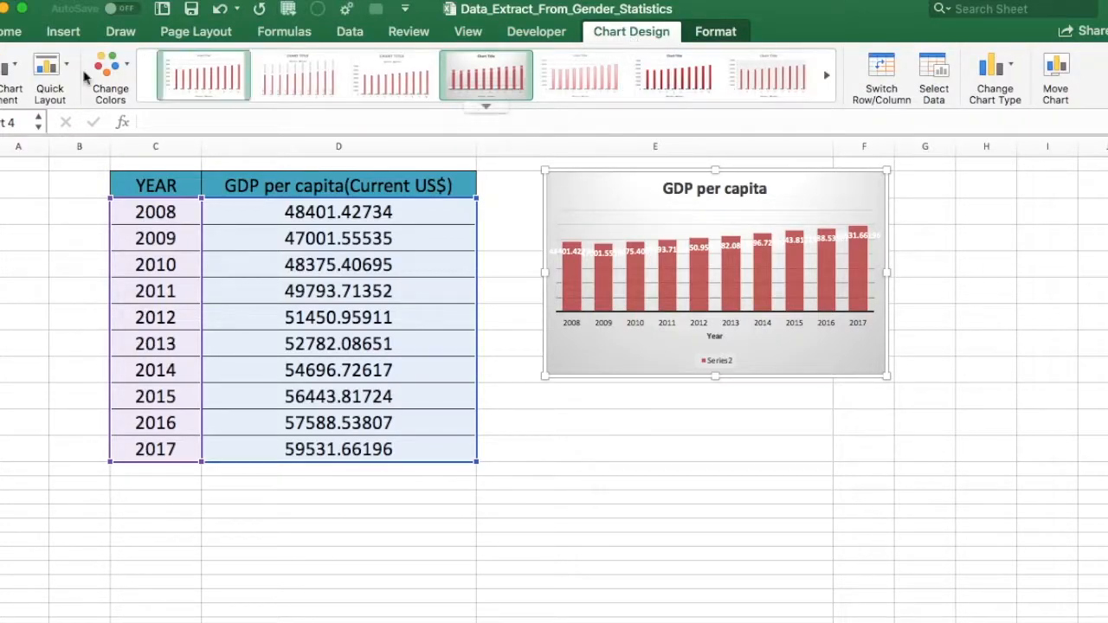
pyautogui.click(5, 73)
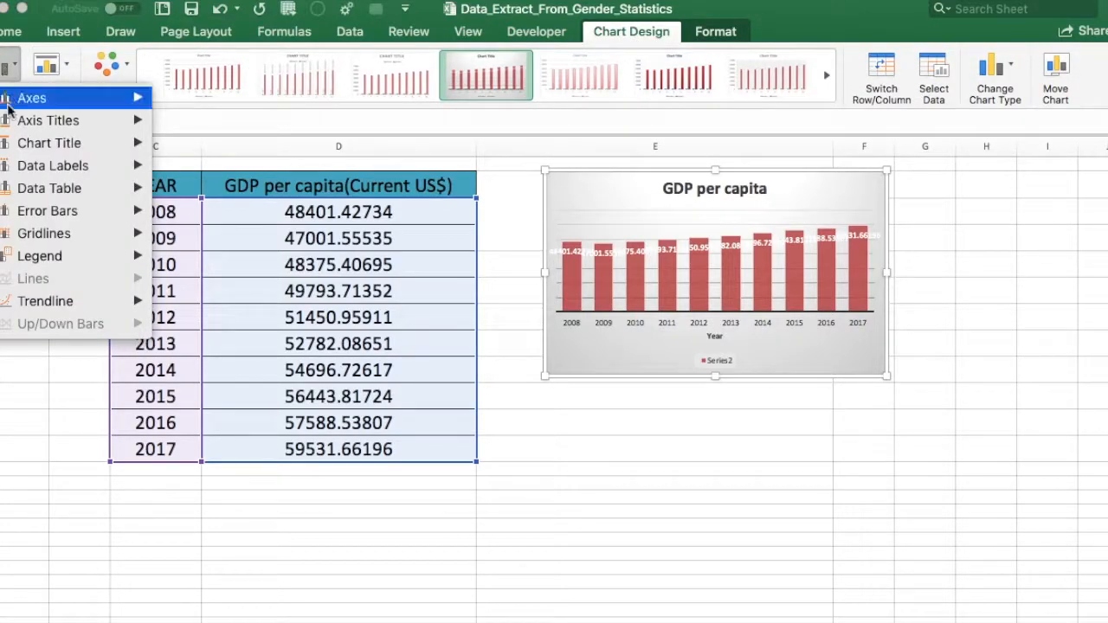
pyautogui.moveTo(13, 127)
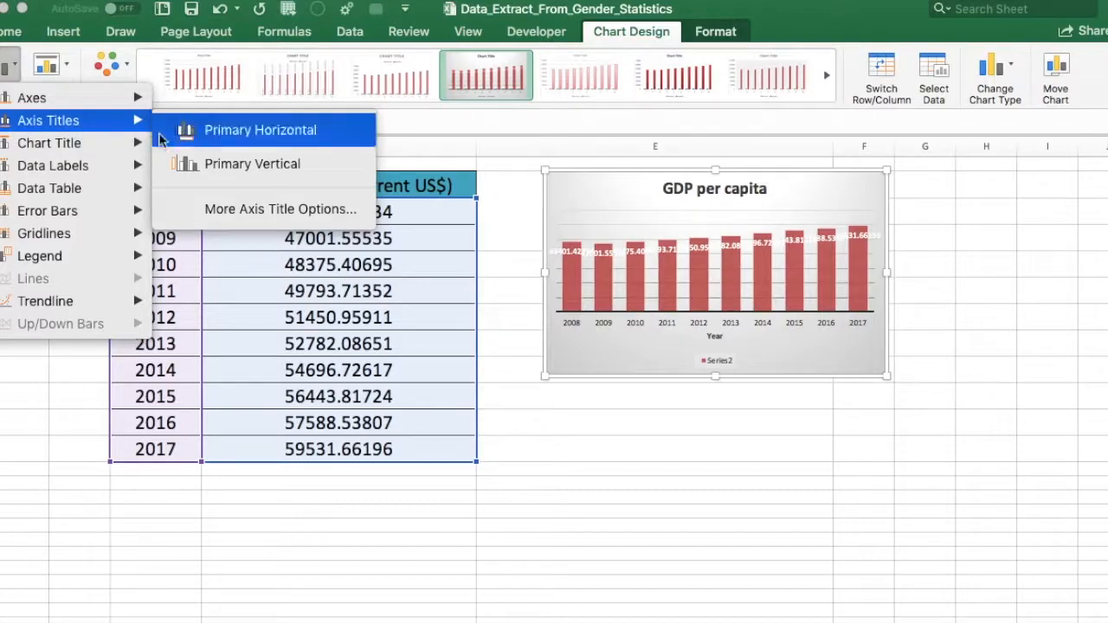
pyautogui.click(208, 164)
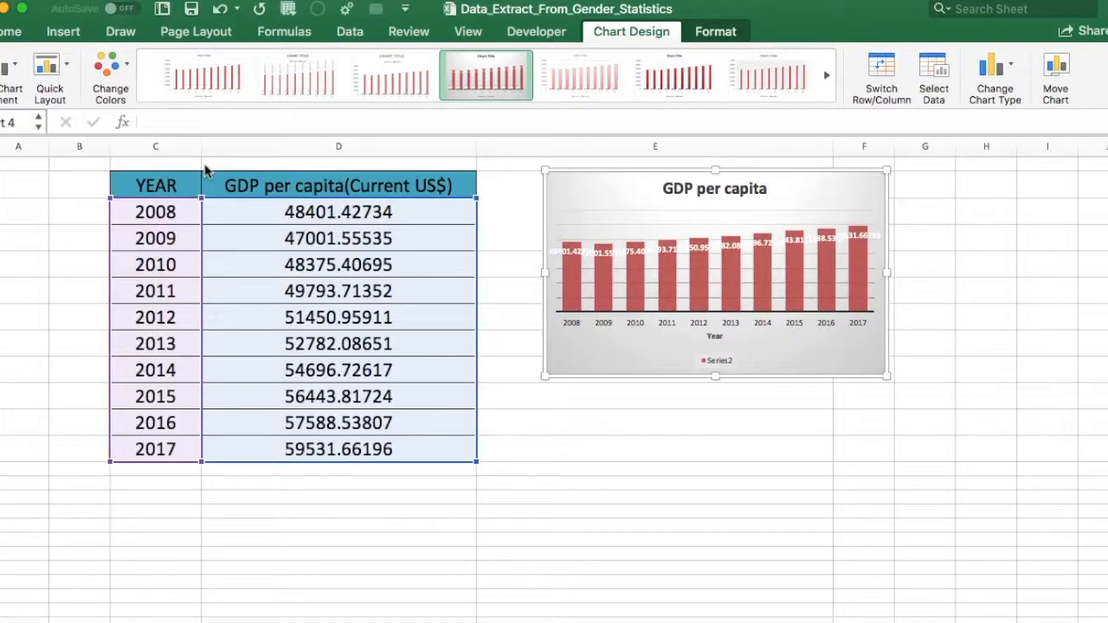
pyautogui.click(563, 271)
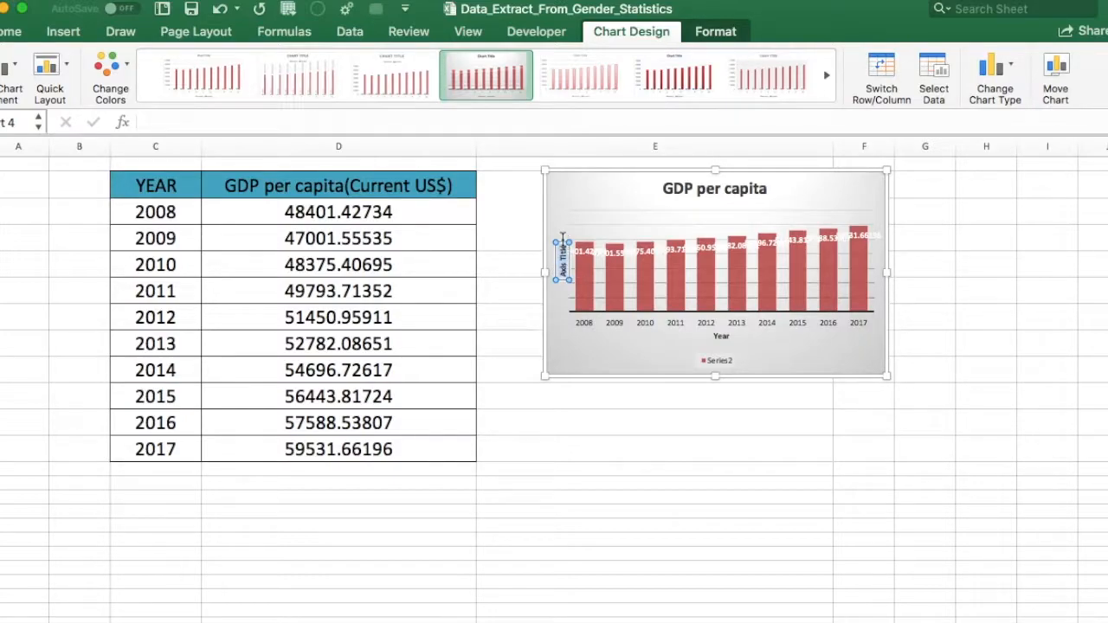
pyautogui.write('GDP per capit')
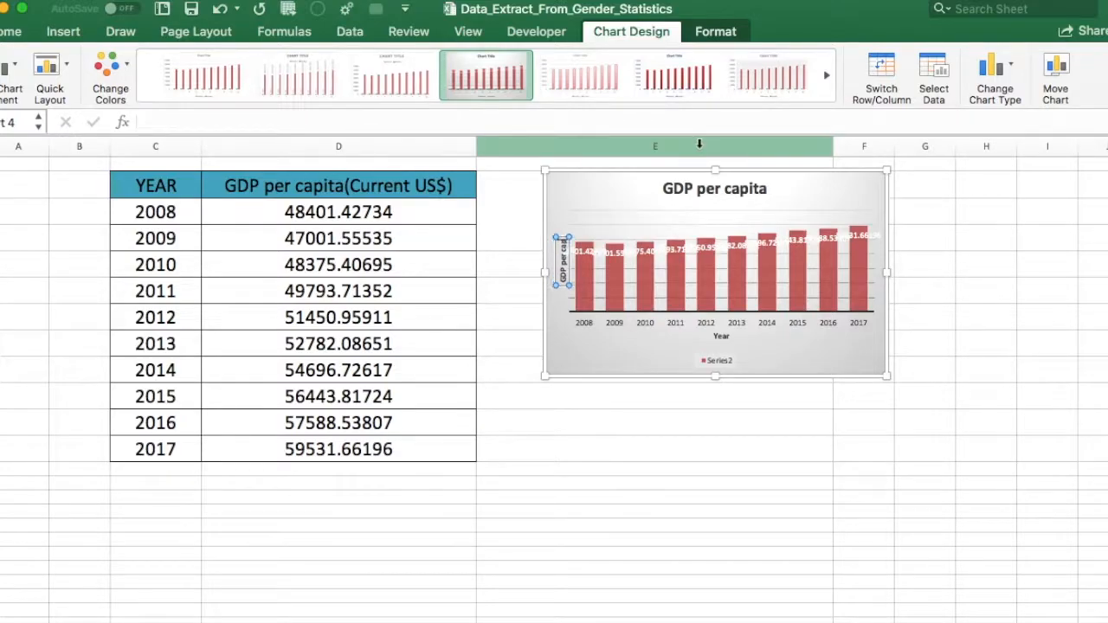
pyautogui.write('a')
pyautogui.click(671, 422)
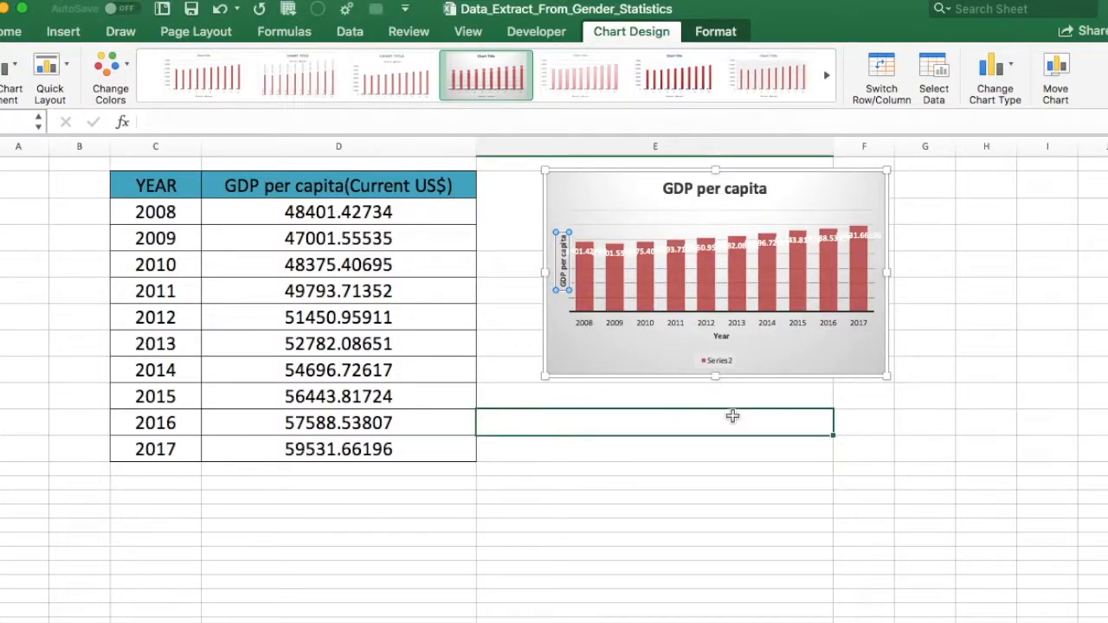